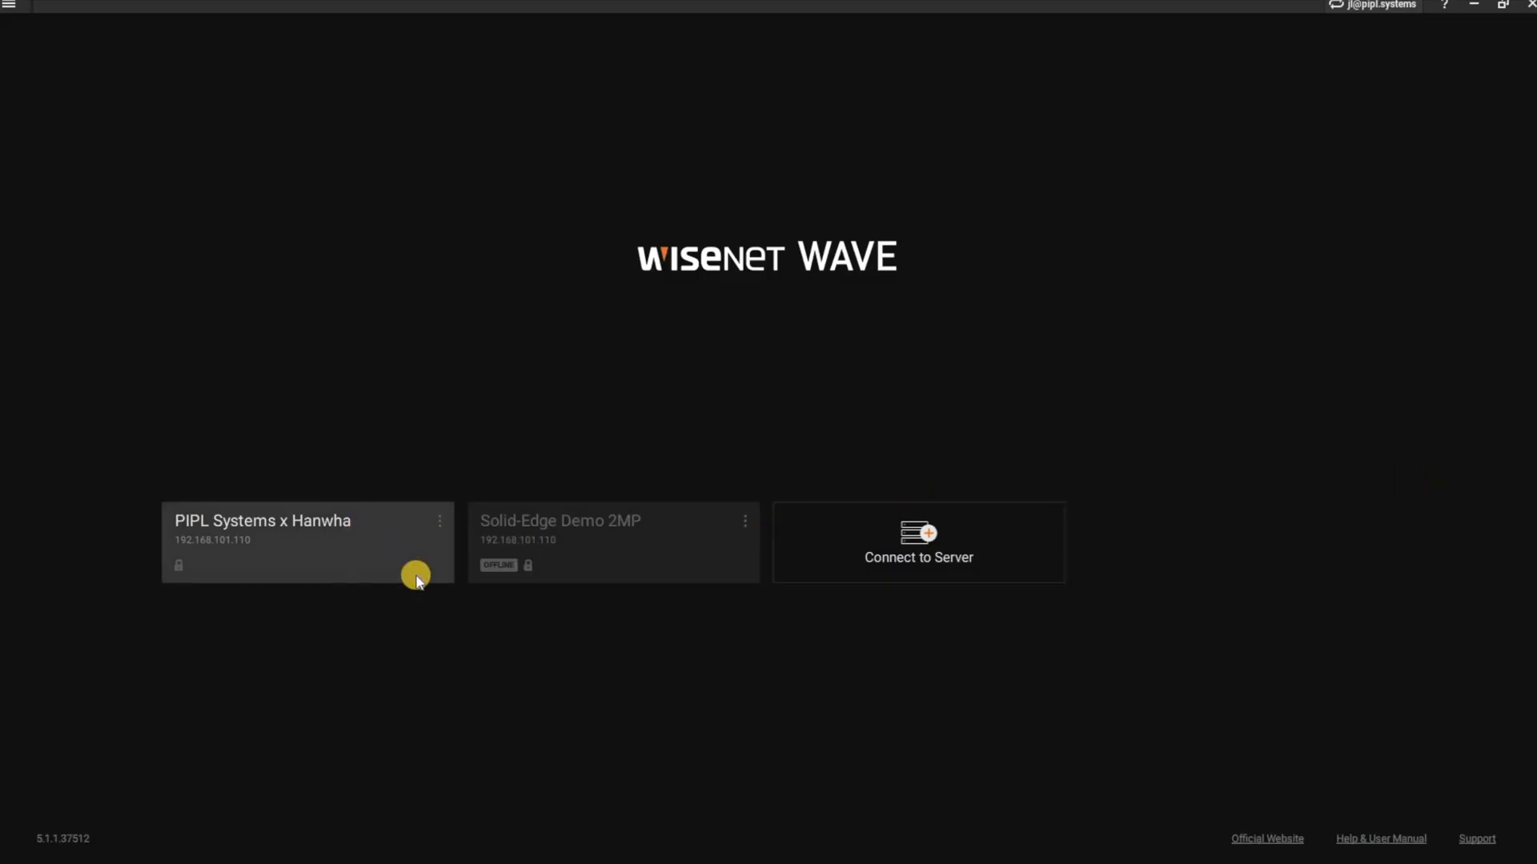
# Log in to PIPL Systems x Hanwha as admin and open the PNV-A6081R live view
pyautogui.click(416, 577)
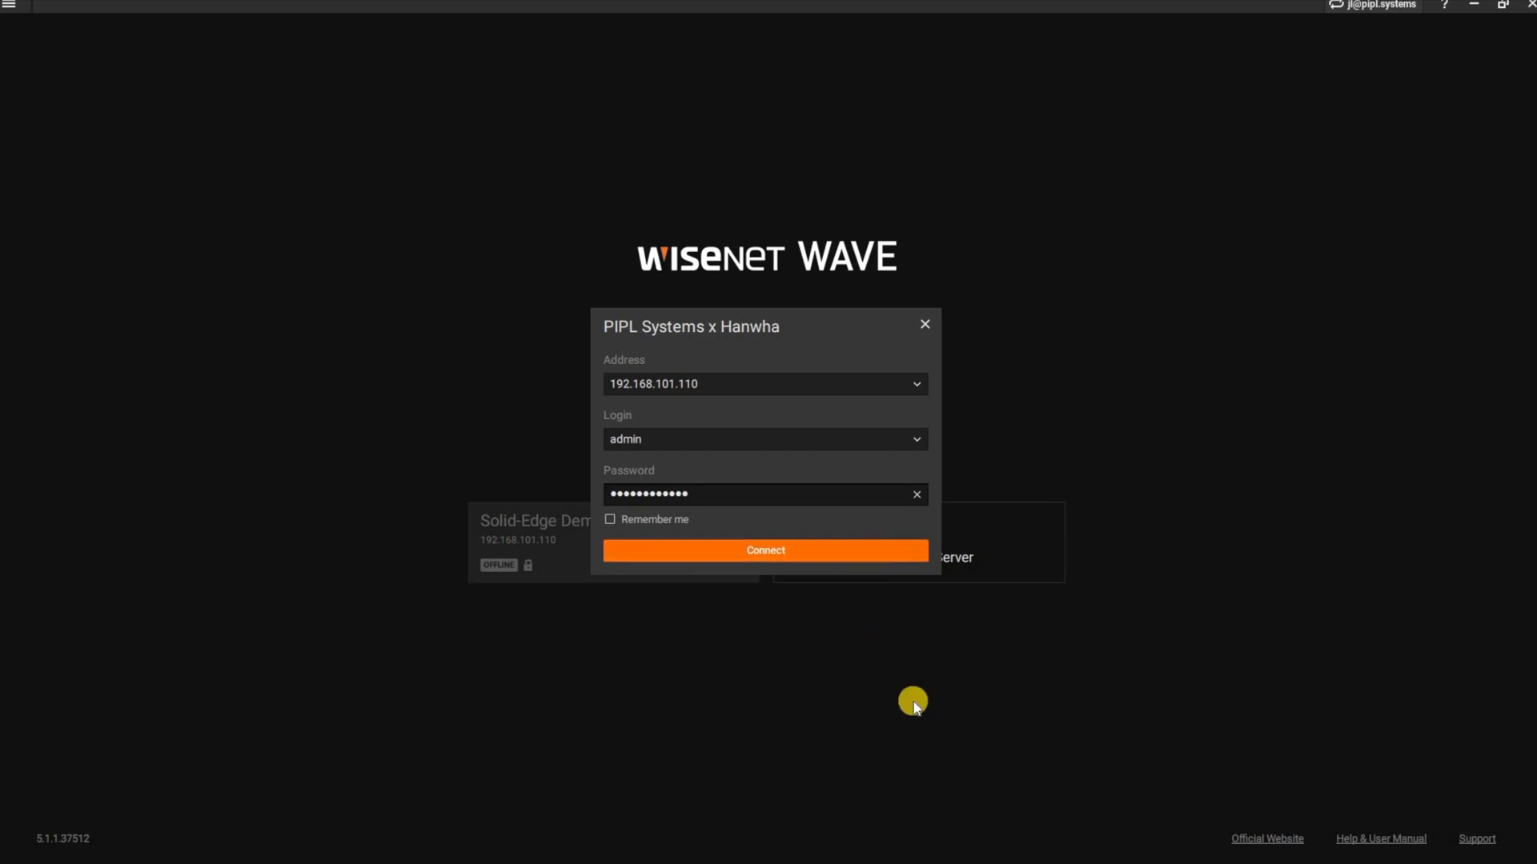
pyautogui.press('Return')
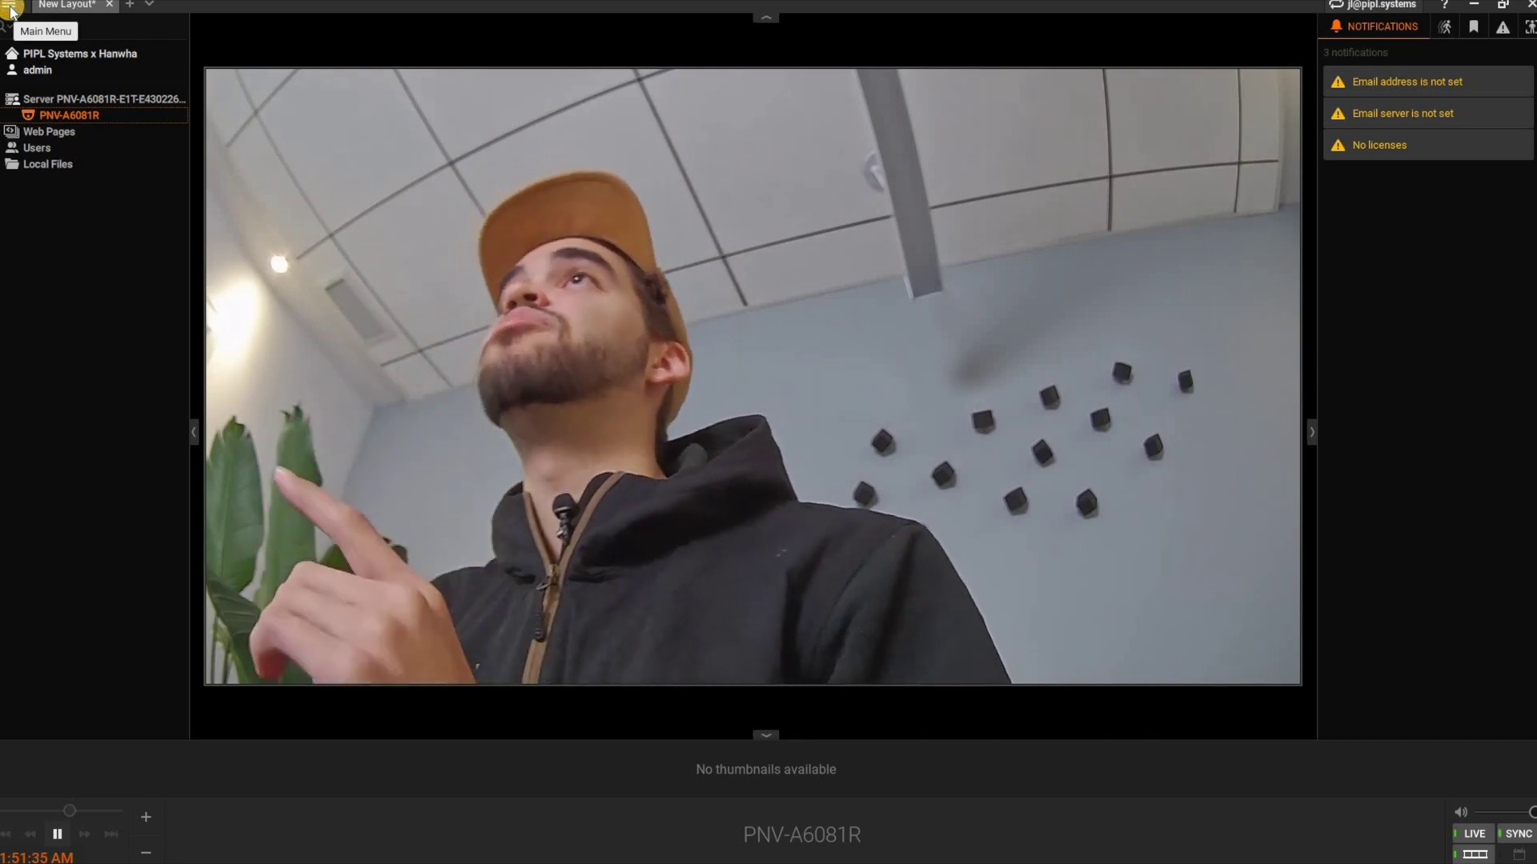
pyautogui.click(11, 8)
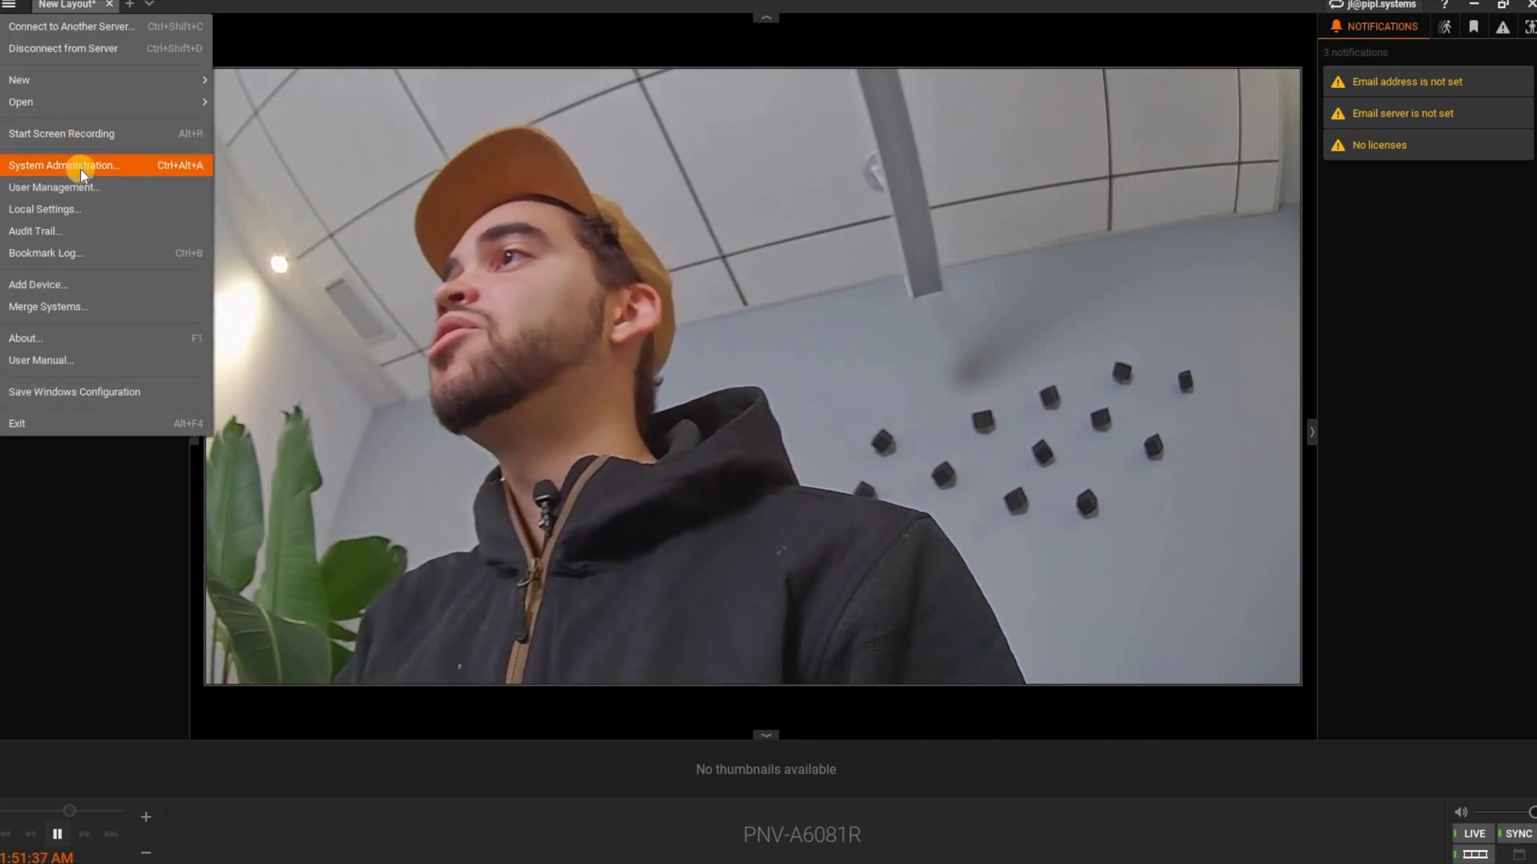
# Open the WAVE Sync tab in System Administration to reach the cloud password prompt
pyautogui.click(81, 169)
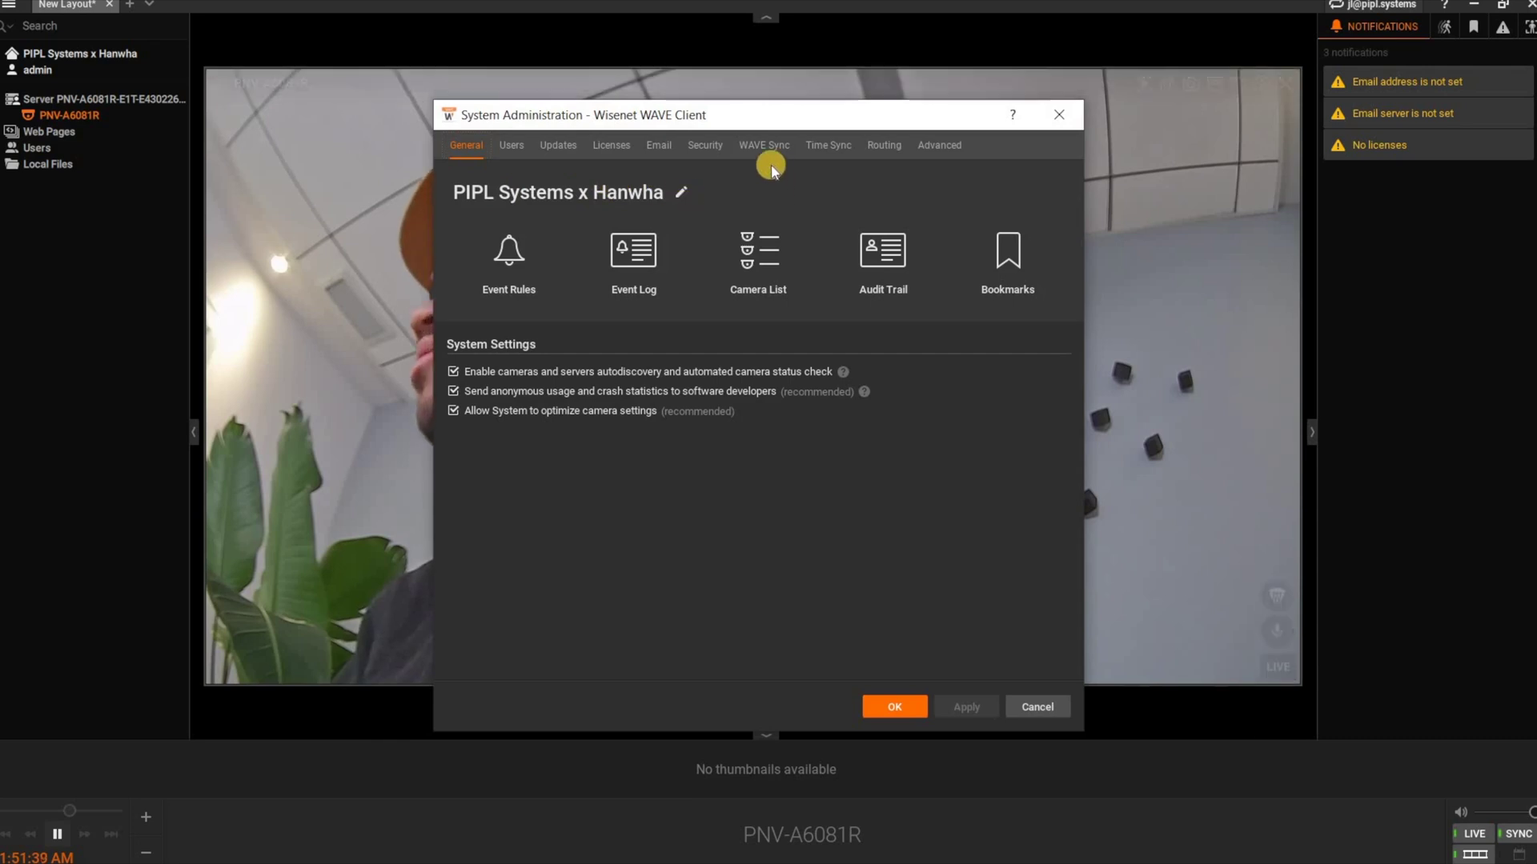
pyautogui.click(764, 145)
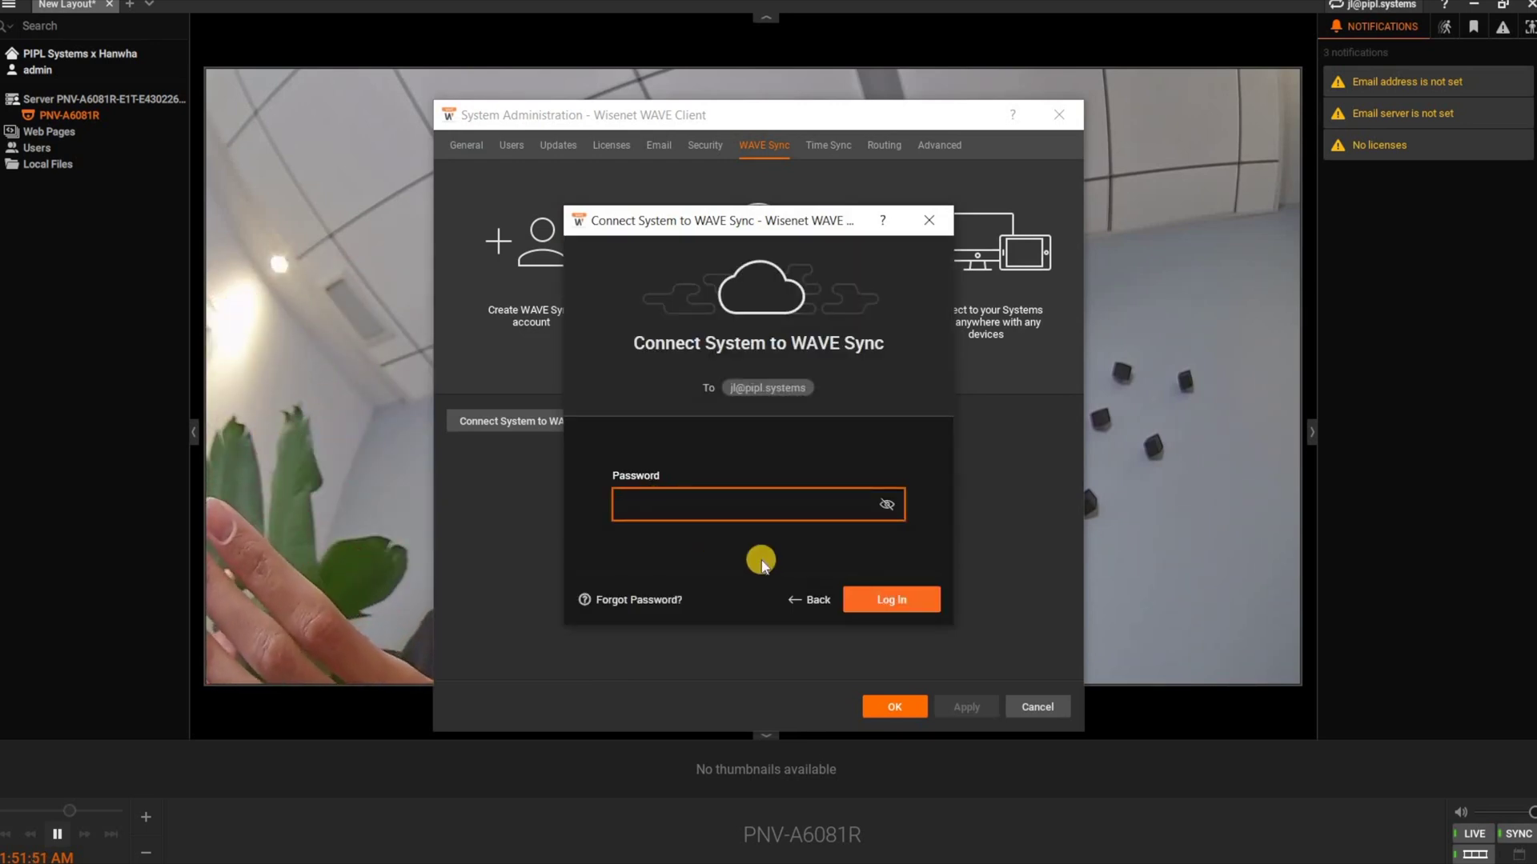
pyautogui.click(817, 624)
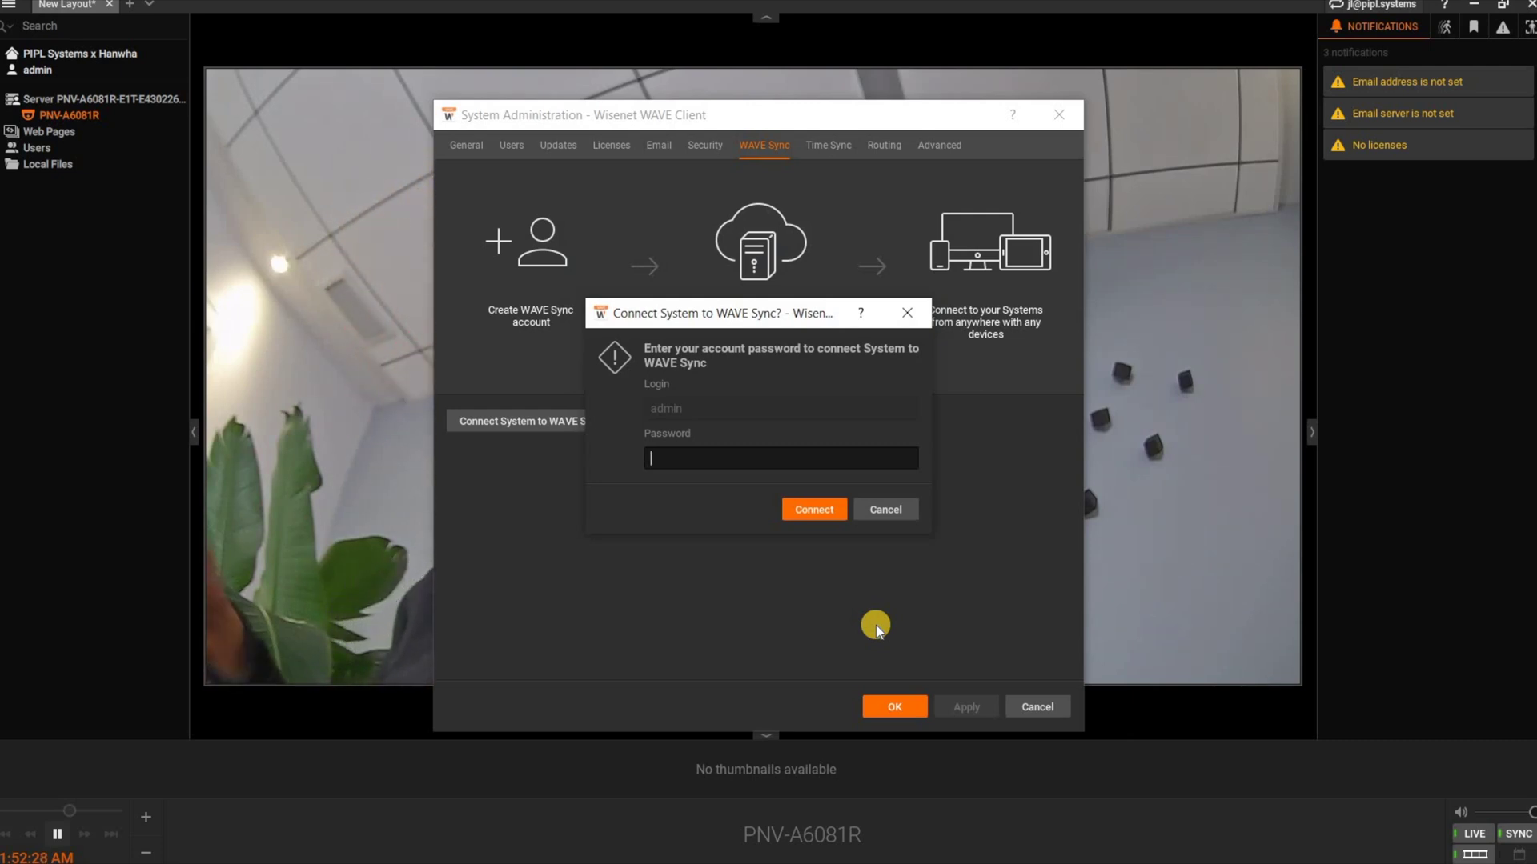
pyautogui.write('••••')
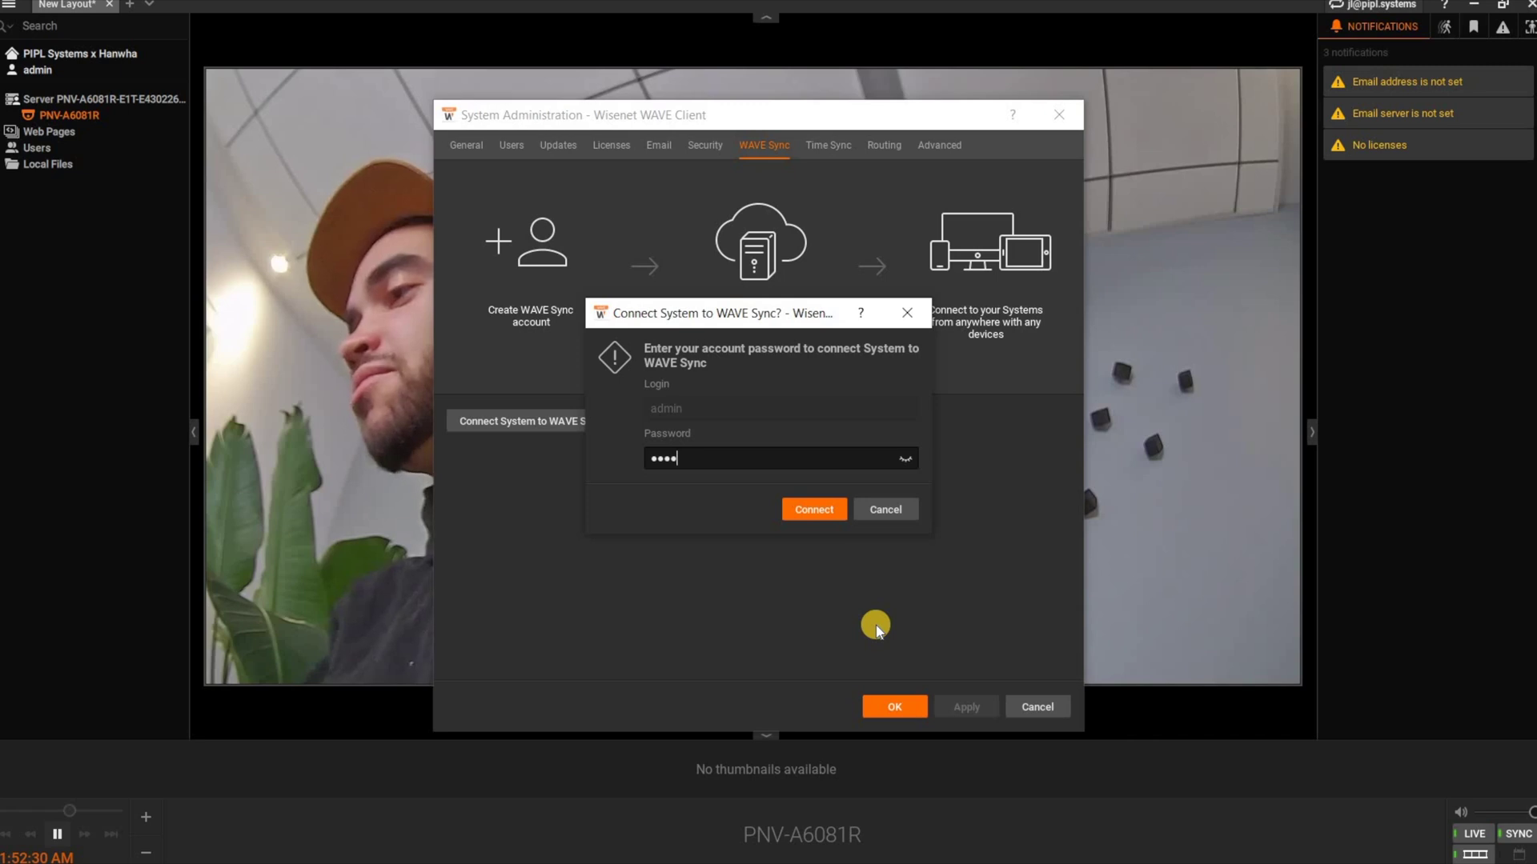
pyautogui.click(814, 509)
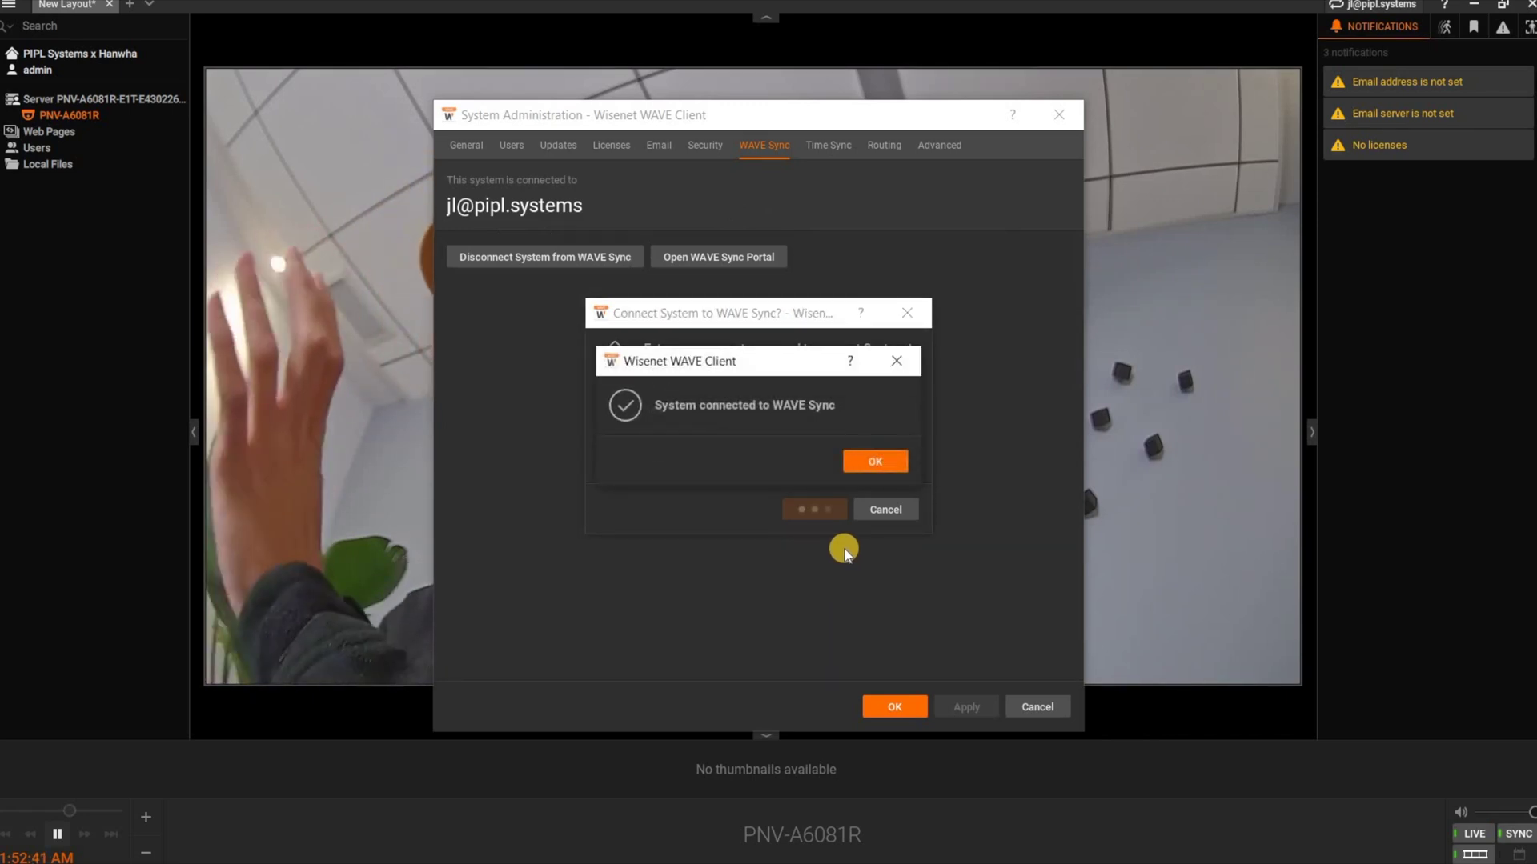
pyautogui.click(876, 462)
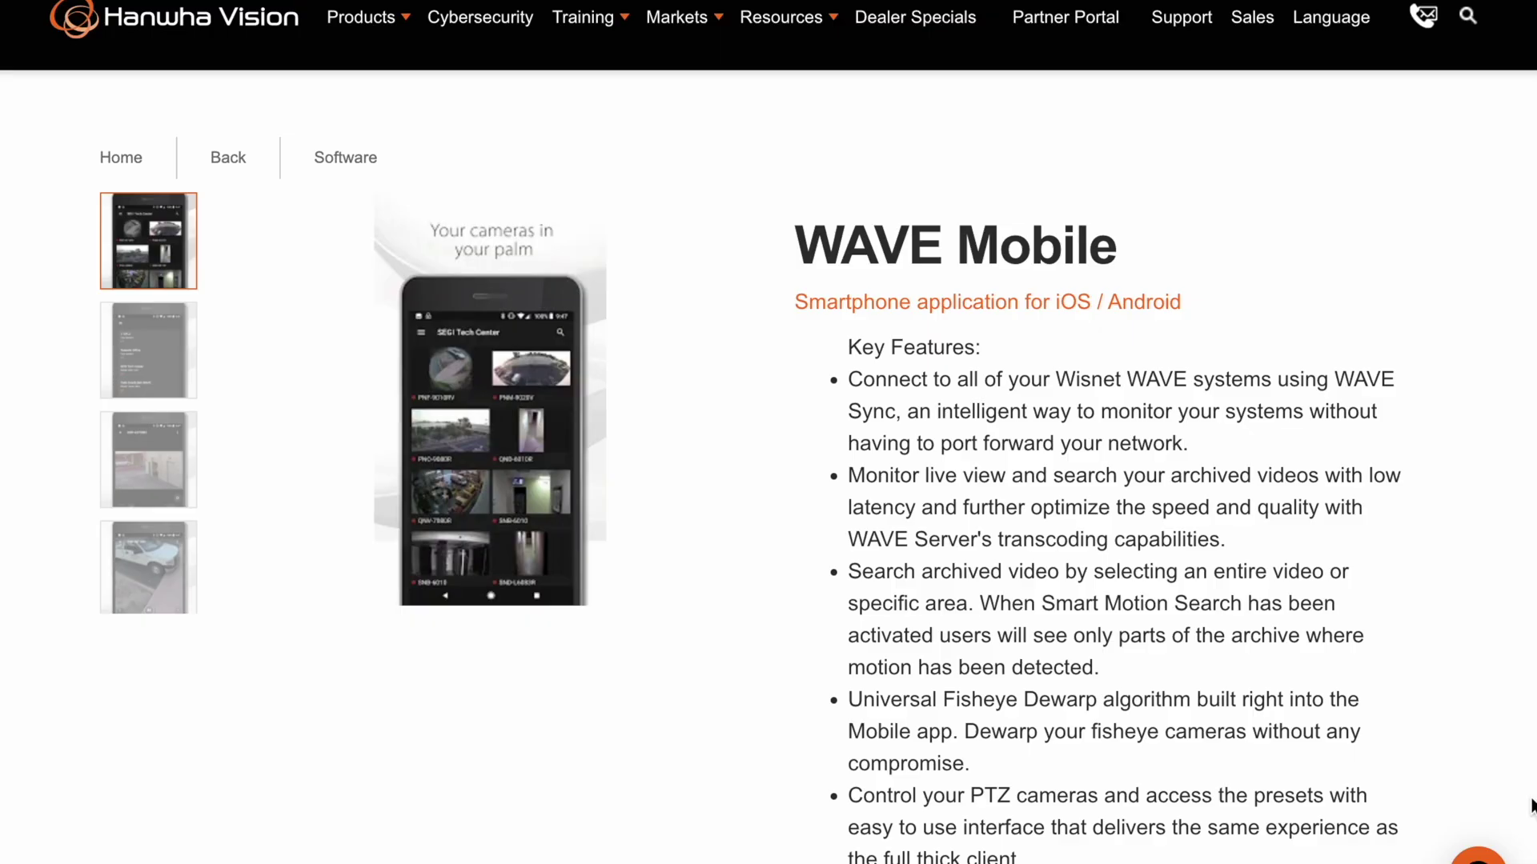
pyautogui.scroll(-4, 1530, 804)
pyautogui.scroll(-4, 1531, 804)
pyautogui.scroll(-1, 1531, 804)
pyautogui.scroll(-3, 1531, 805)
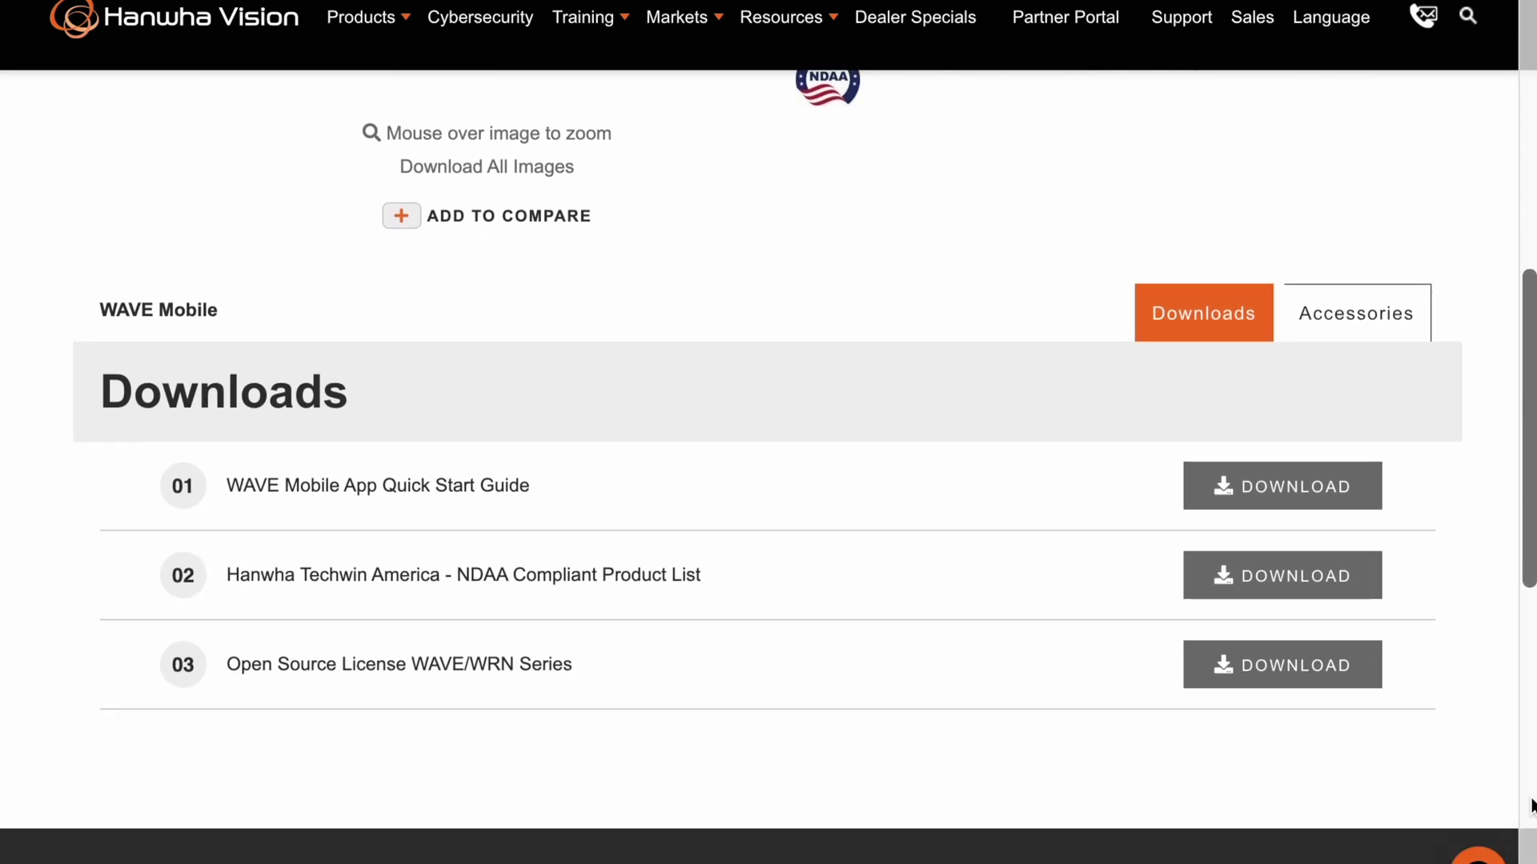
pyautogui.scroll(-4, 1531, 805)
pyautogui.scroll(-1, 1530, 804)
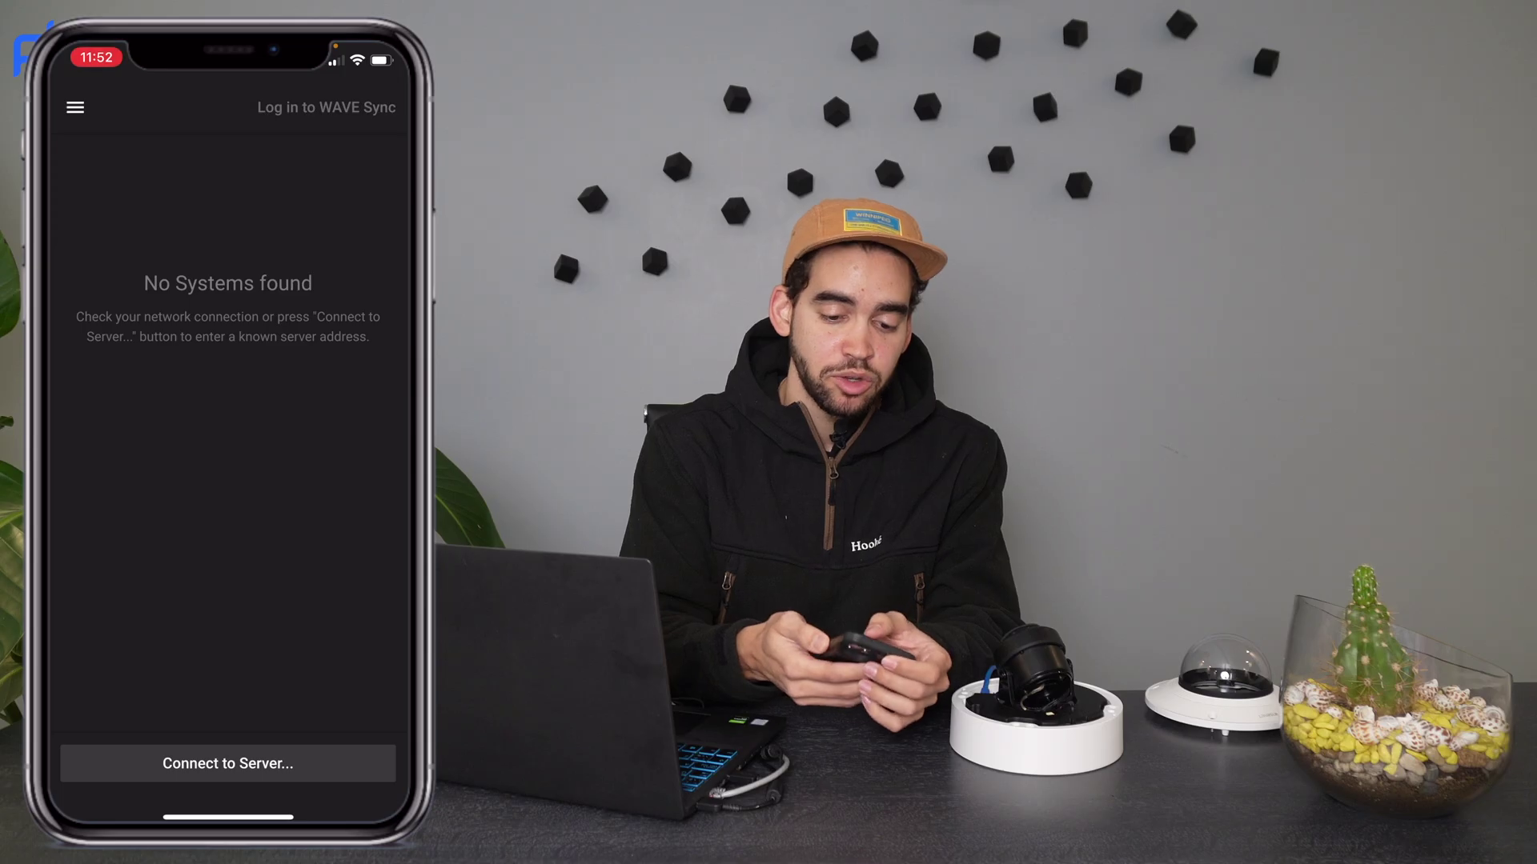